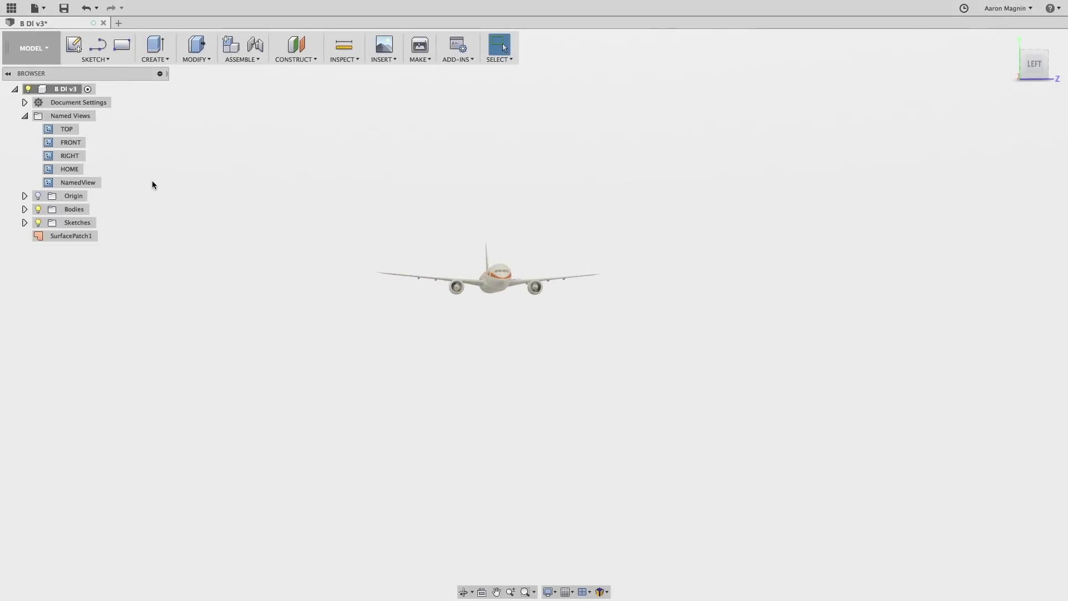
Restore the saved NamedView close-up of the airliner and switch to the Render workspace
{"action": "double_click", "coordinate": [94, 182]}
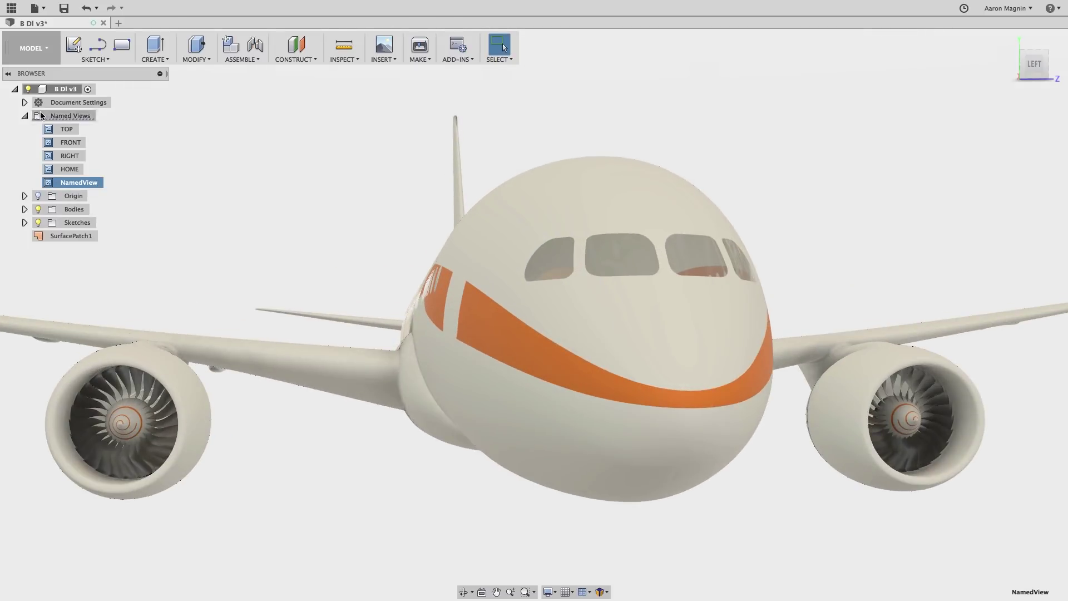
{"action": "left_click", "coordinate": [15, 89]}
{"action": "left_click", "coordinate": [35, 52]}
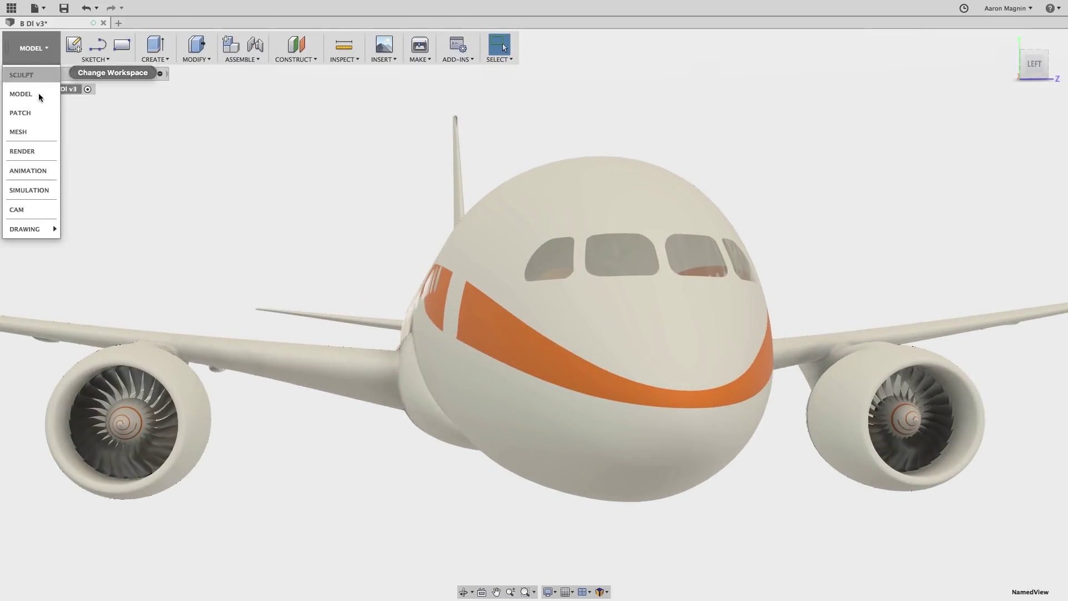
{"action": "left_click", "coordinate": [42, 150]}
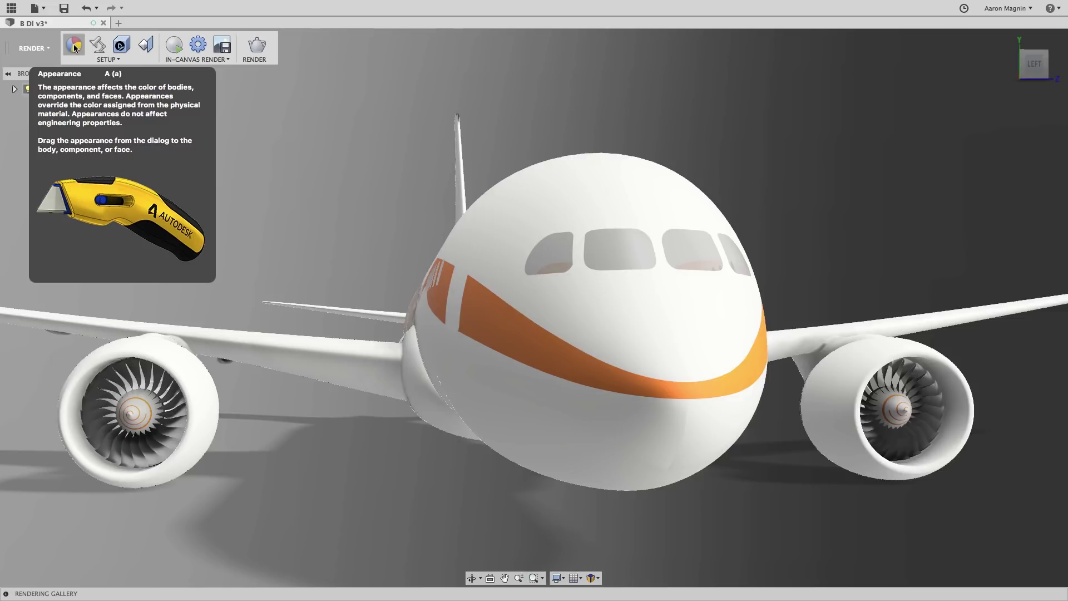
Turn off the Ground Plane in Scene Settings to remove the airliner's ground shadows
{"action": "left_click", "coordinate": [104, 52]}
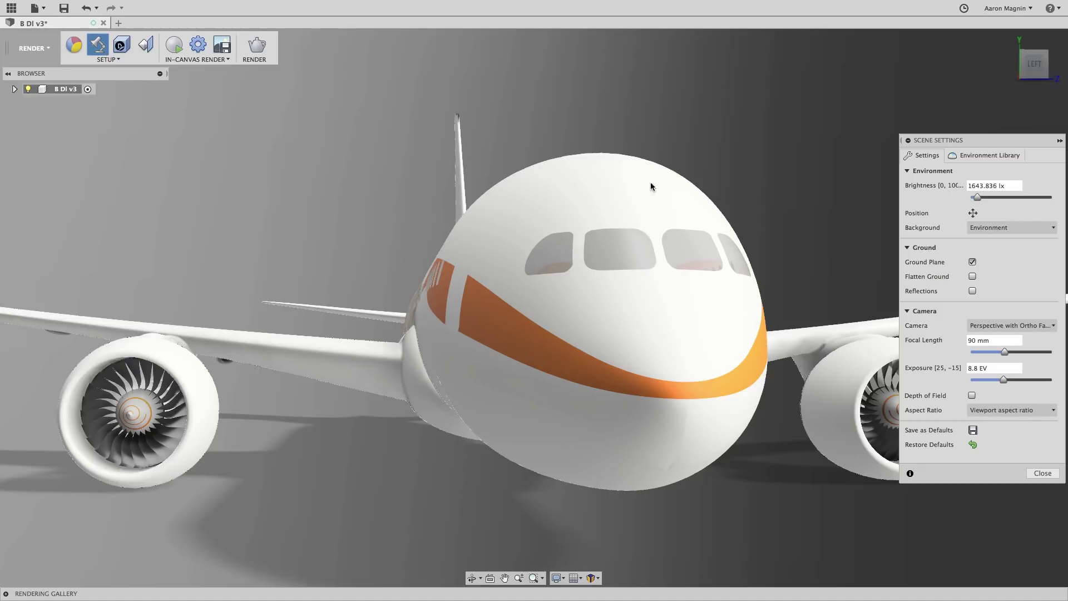
{"action": "left_click", "coordinate": [972, 262]}
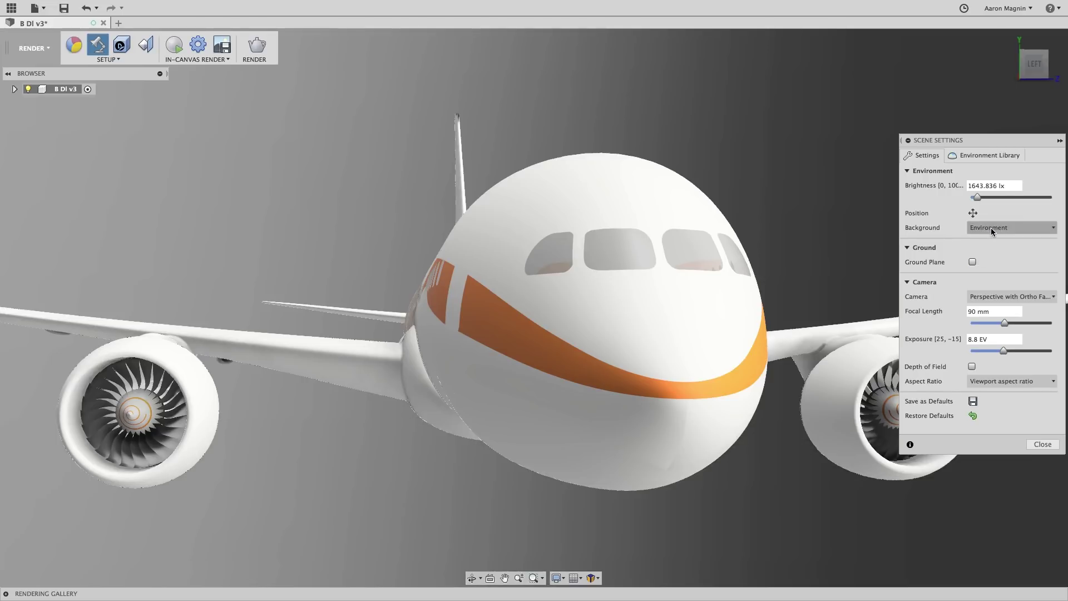
Try the Dry lake bed environment, then apply Skylight from the Environment Library
{"action": "left_click", "coordinate": [978, 158]}
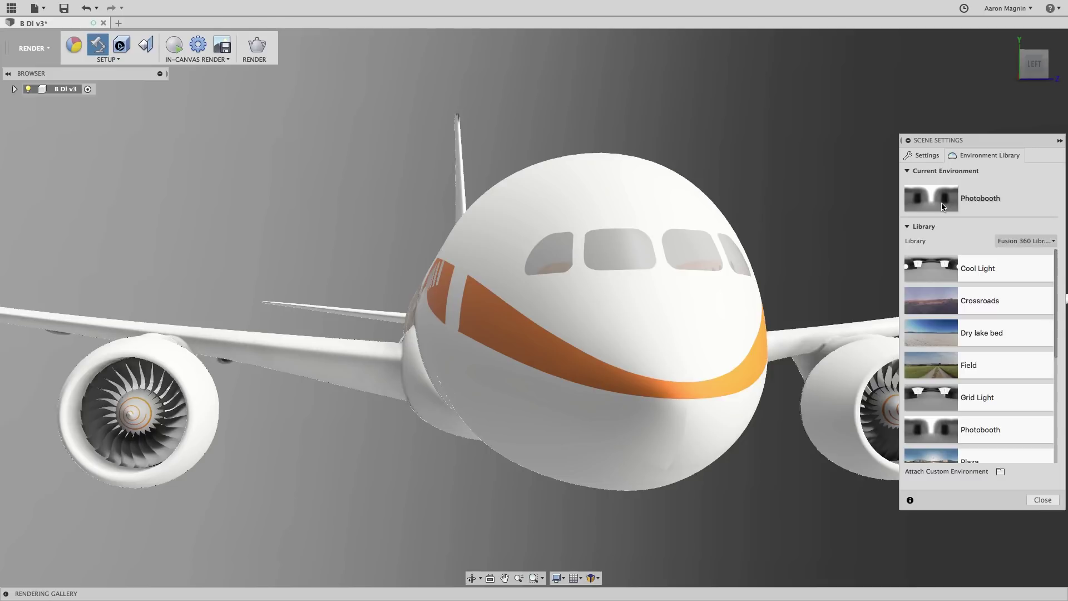
{"action": "left_click_drag", "start_coordinate": [939, 333], "coordinate": [816, 178]}
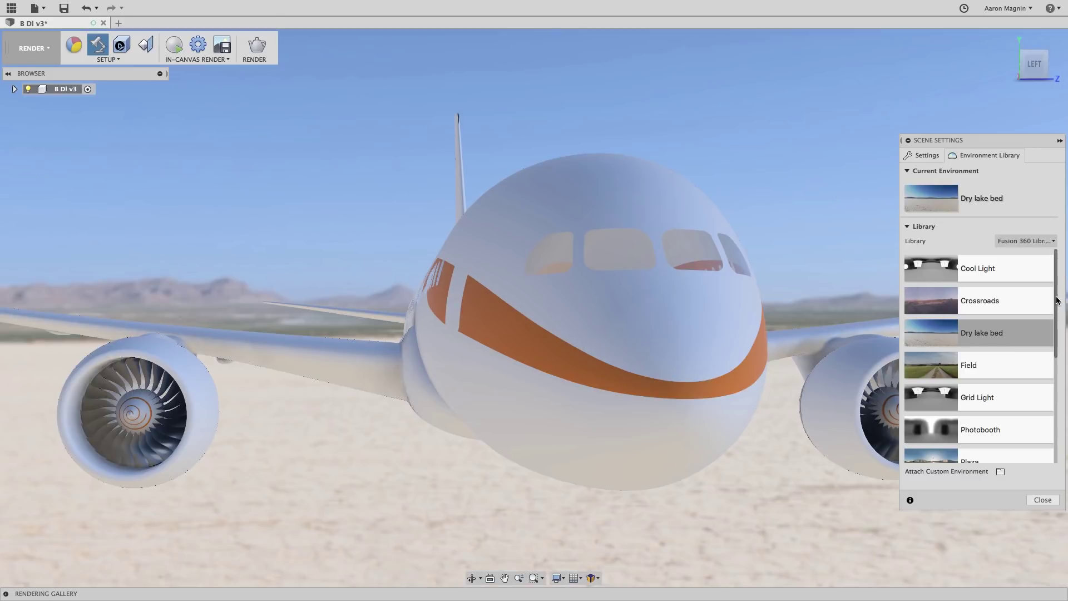
{"action": "left_click_drag", "start_coordinate": [1057, 301], "coordinate": [1061, 381]}
{"action": "left_click_drag", "start_coordinate": [931, 404], "coordinate": [806, 186]}
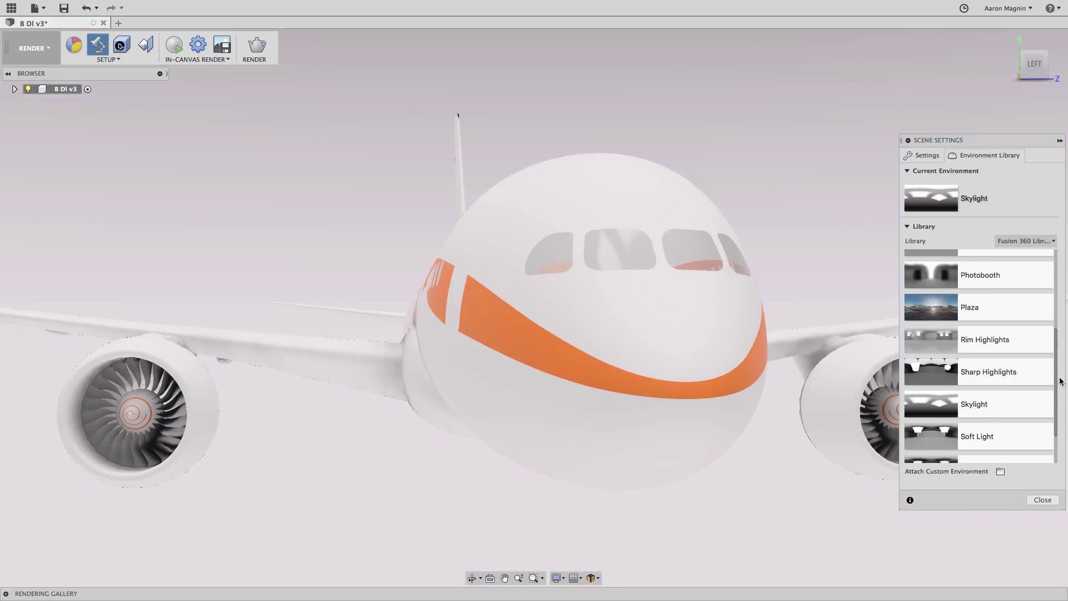
{"action": "scroll", "coordinate": [1018, 411], "scroll_direction": "down", "scroll_amount": 2}
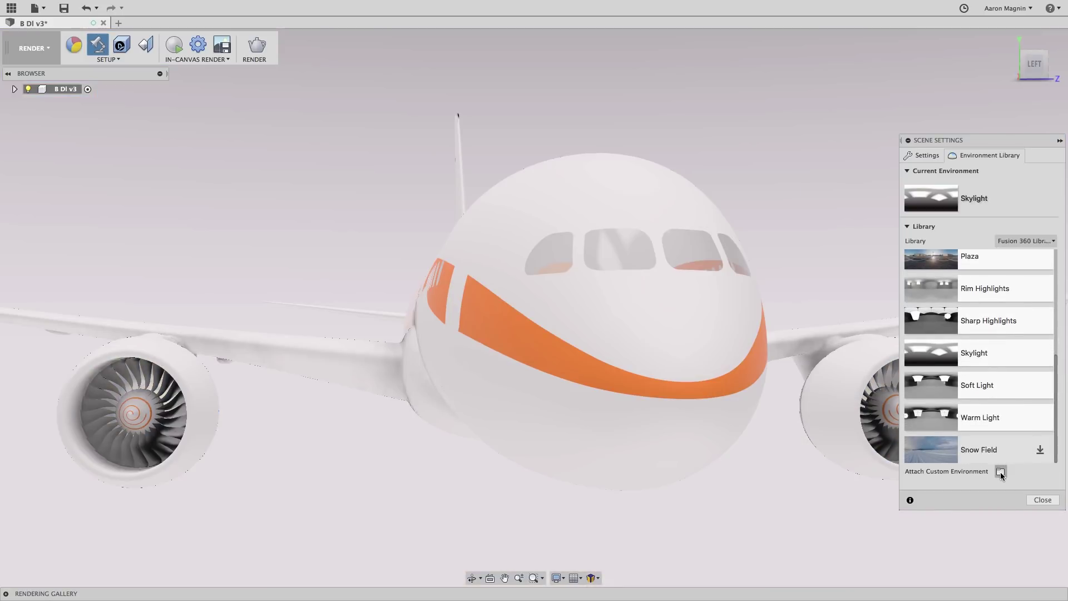
Make the scene background a Solid Color of RGB 196, 203, 205
{"action": "left_click", "coordinate": [921, 156]}
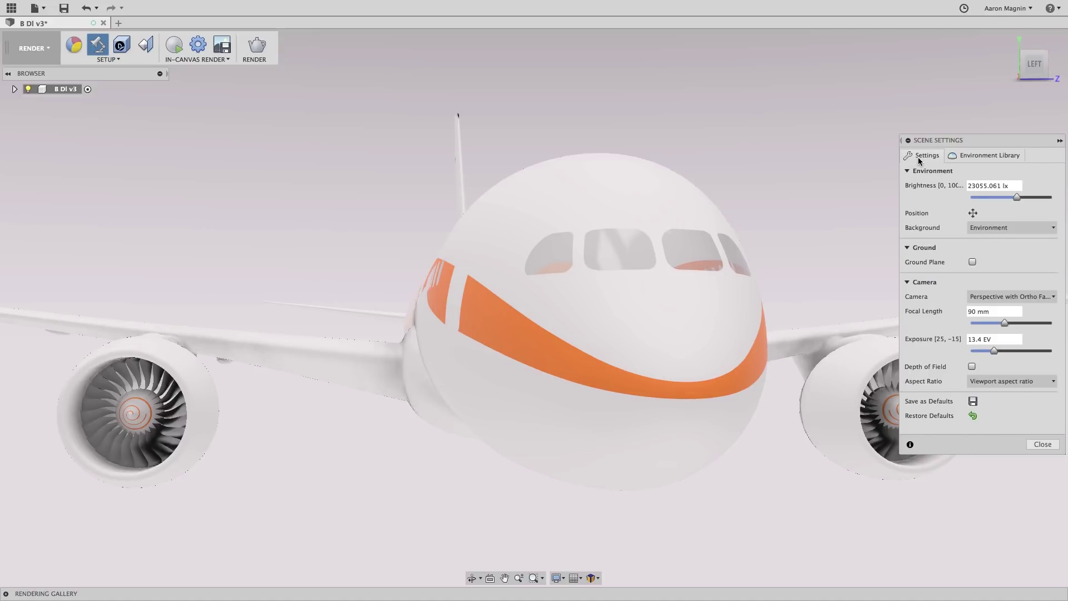
{"action": "left_click", "coordinate": [994, 230]}
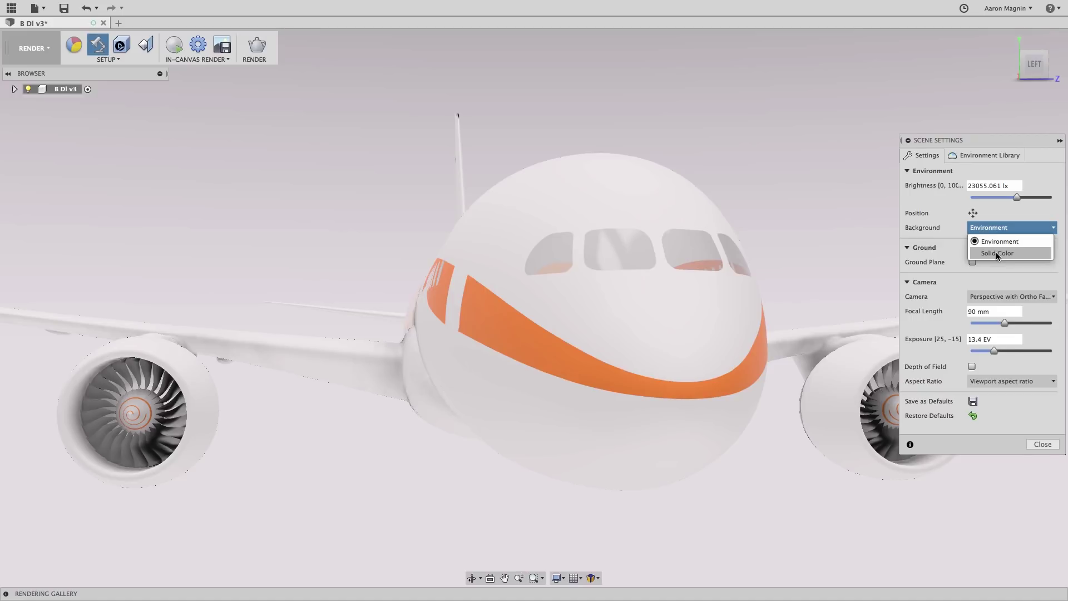
{"action": "left_click", "coordinate": [996, 253]}
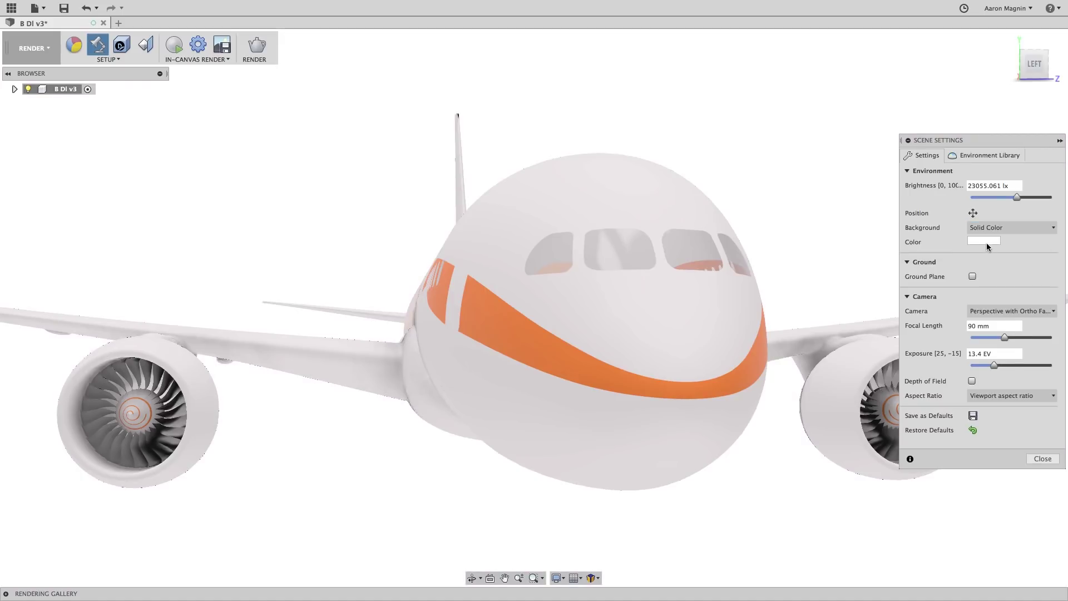
{"action": "left_click", "coordinate": [986, 242]}
{"action": "mouse_move", "coordinate": [885, 153]}
{"action": "left_mouse_down"}
{"action": "mouse_move", "coordinate": [826, 146]}
{"action": "mouse_move", "coordinate": [881, 177]}
{"action": "left_mouse_up"}
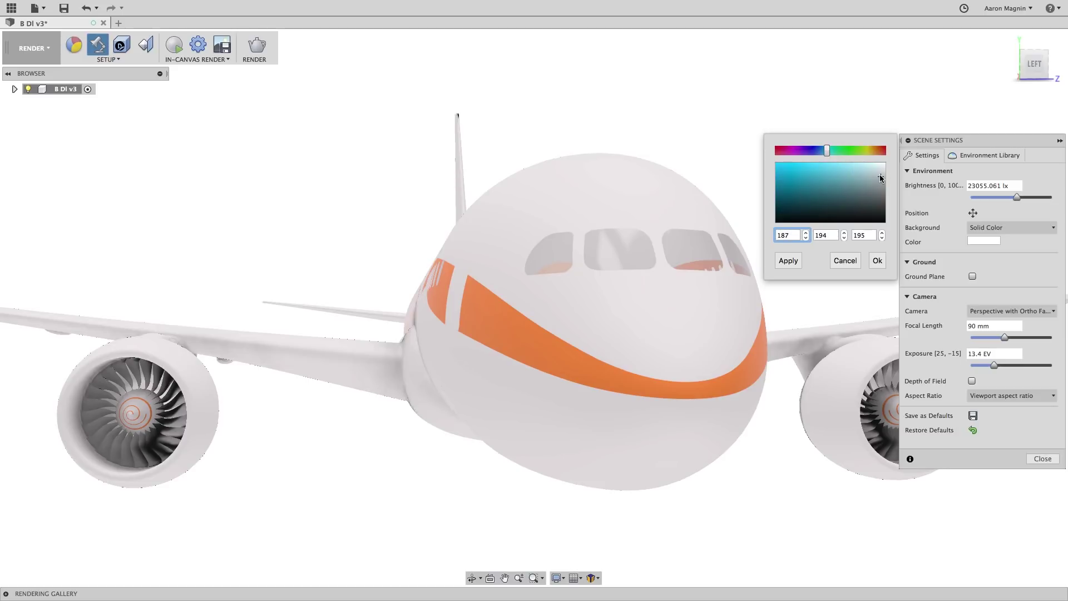
{"action": "double_click", "coordinate": [795, 236]}
{"action": "type", "text": "196"}
{"action": "key", "text": "Tab"}
{"action": "type", "text": "203"}
{"action": "key", "text": "Tab"}
{"action": "type", "text": "205"}
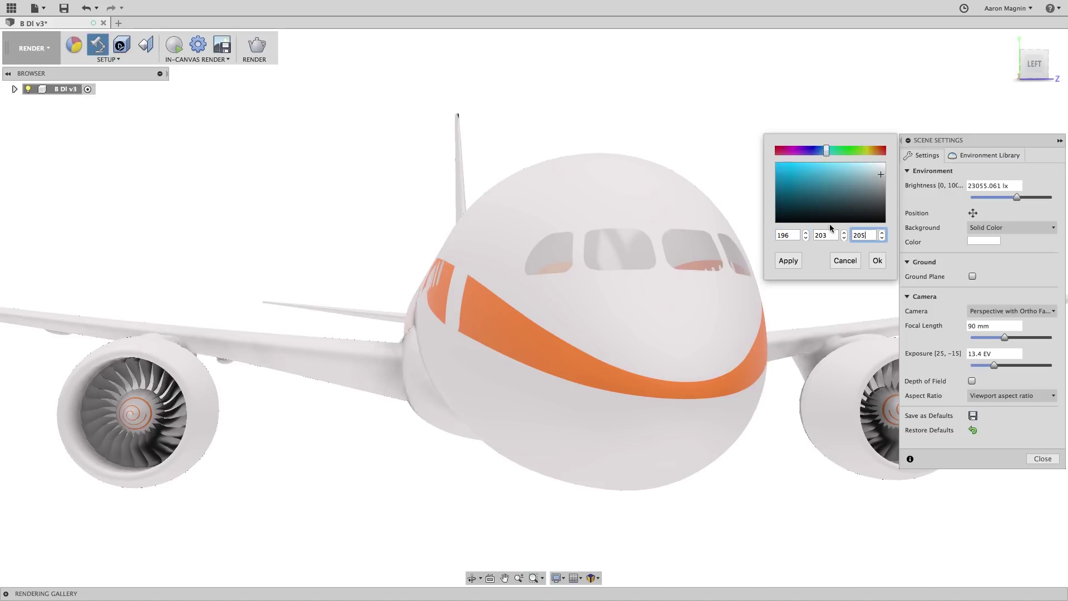
{"action": "left_click", "coordinate": [801, 261]}
{"action": "left_click", "coordinate": [878, 261]}
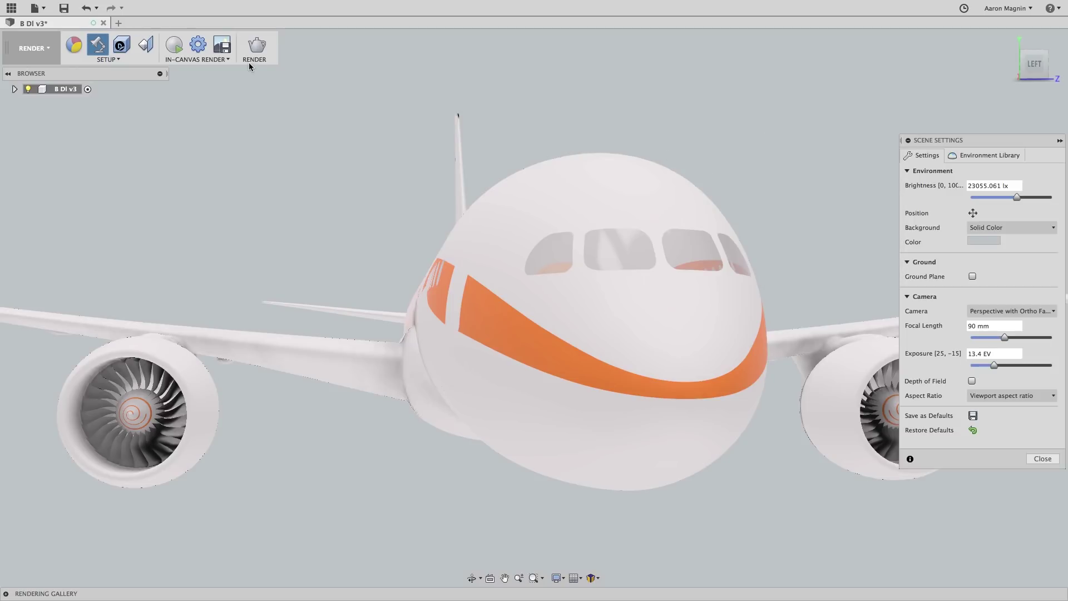
Run an in-canvas render from a front three-quarter angle with quality raised toward Final
{"action": "left_click", "coordinate": [174, 46]}
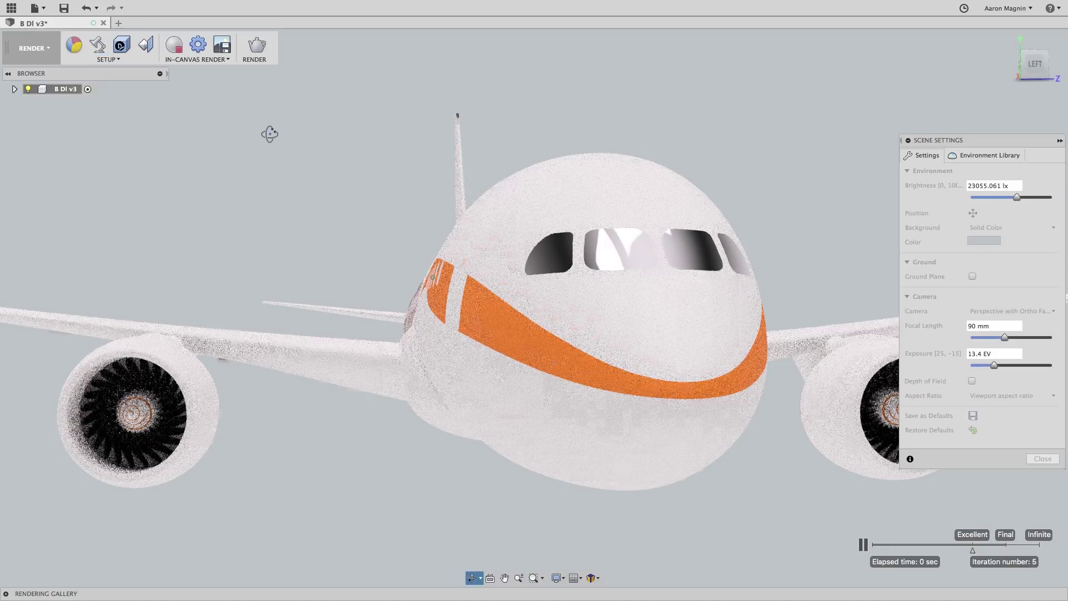
{"action": "middle_click_drag", "start_coordinate": [269, 133], "coordinate": [315, 146], "text": "shift"}
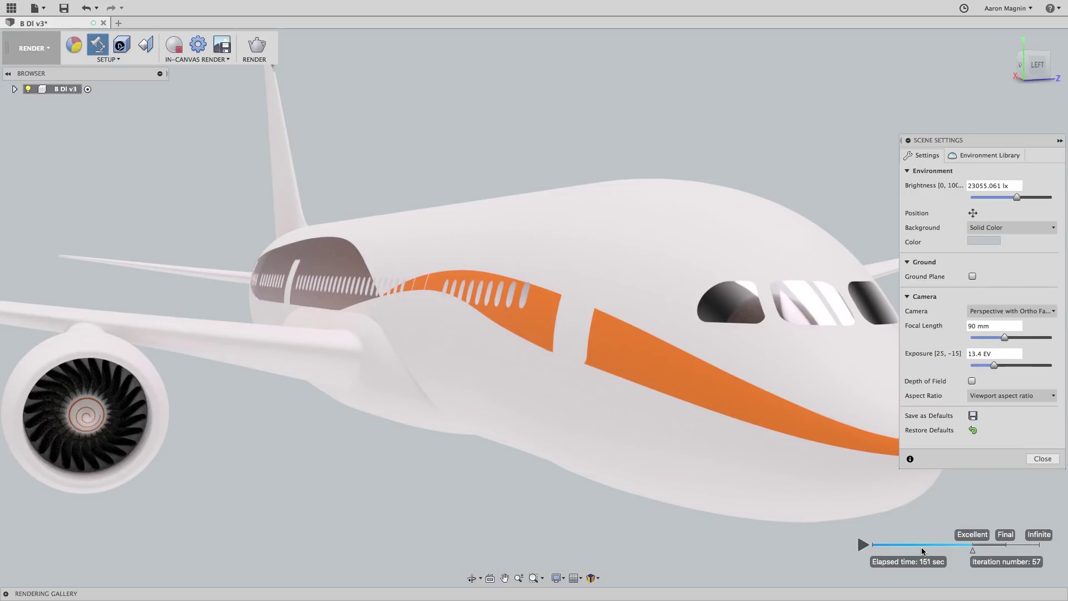
{"action": "left_click_drag", "start_coordinate": [973, 551], "coordinate": [1007, 554]}
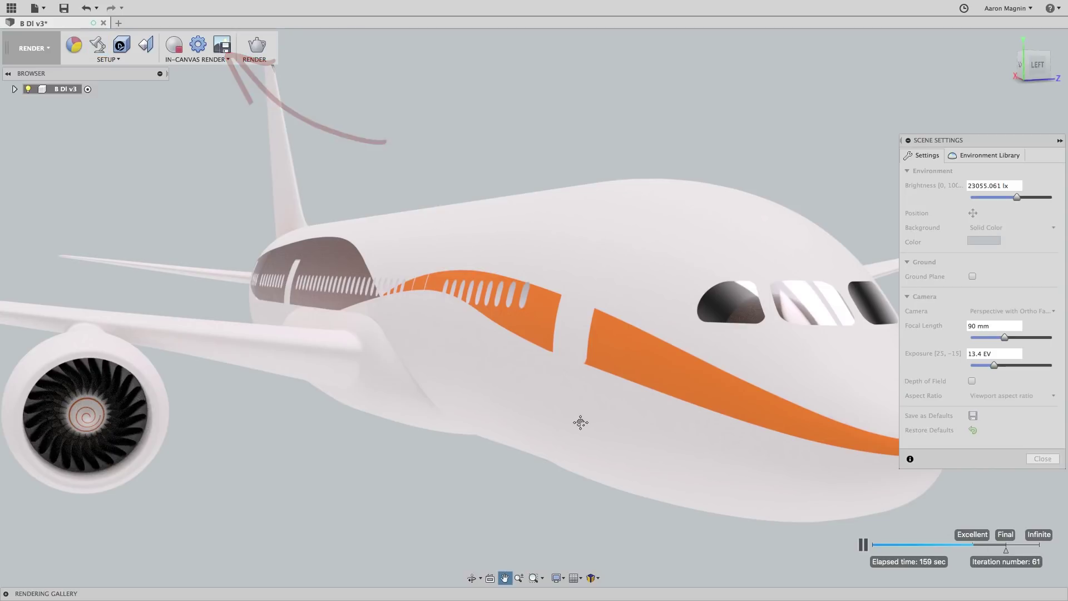
{"action": "middle_click_drag", "start_coordinate": [581, 426], "coordinate": [585, 426]}
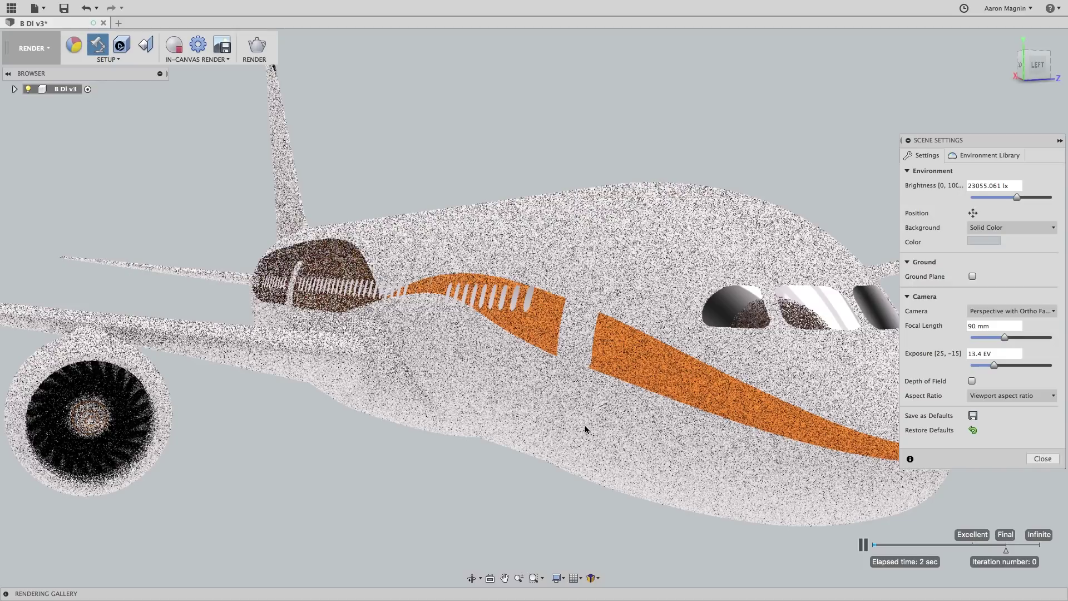
{"action": "left_click", "coordinate": [201, 48]}
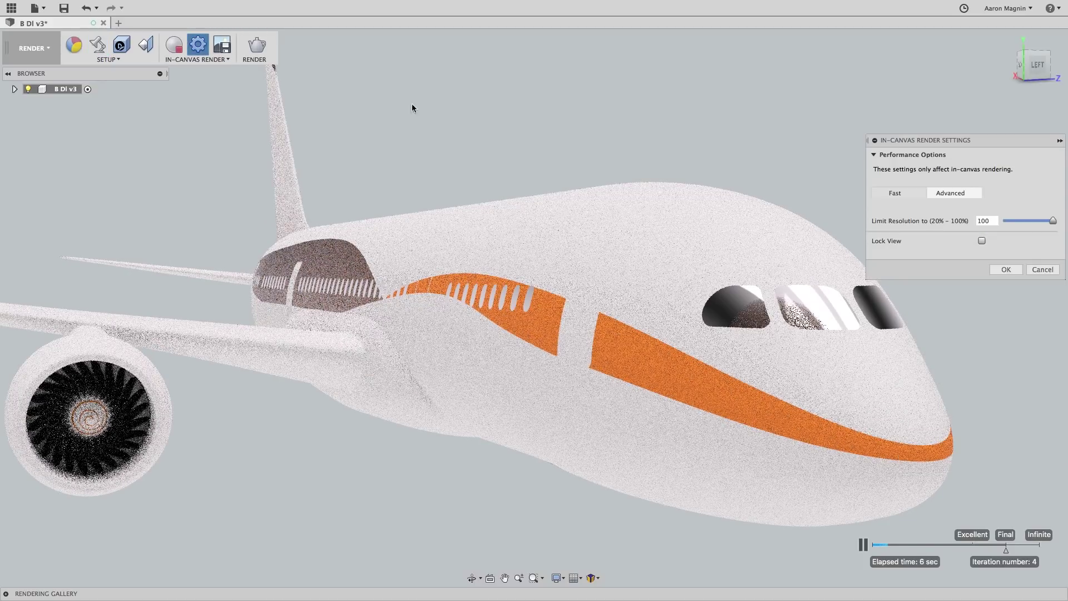
{"action": "left_click", "coordinate": [982, 241]}
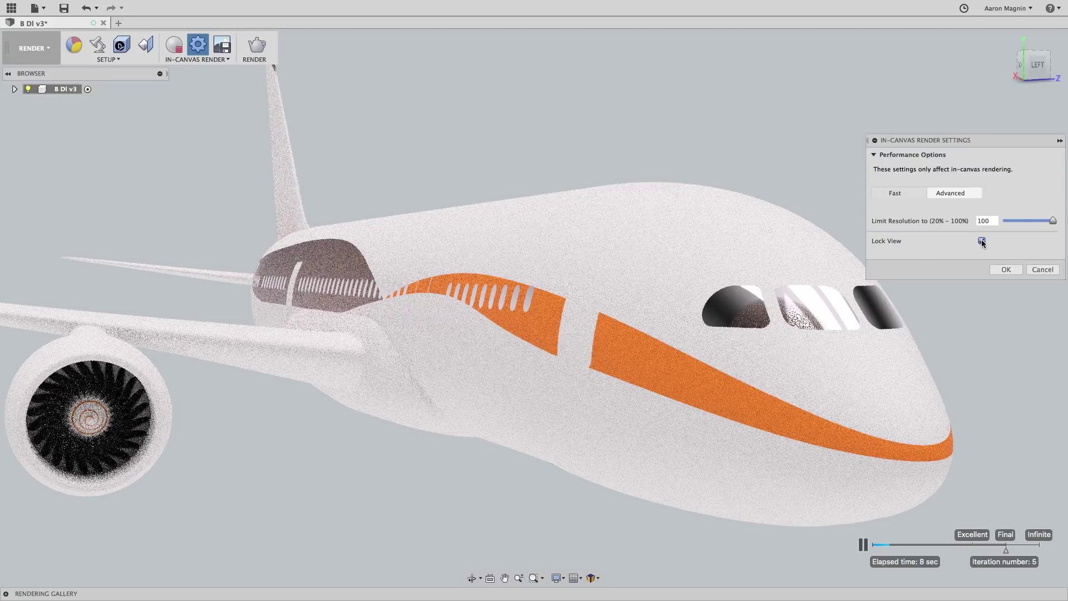
{"action": "left_click", "coordinate": [1005, 270]}
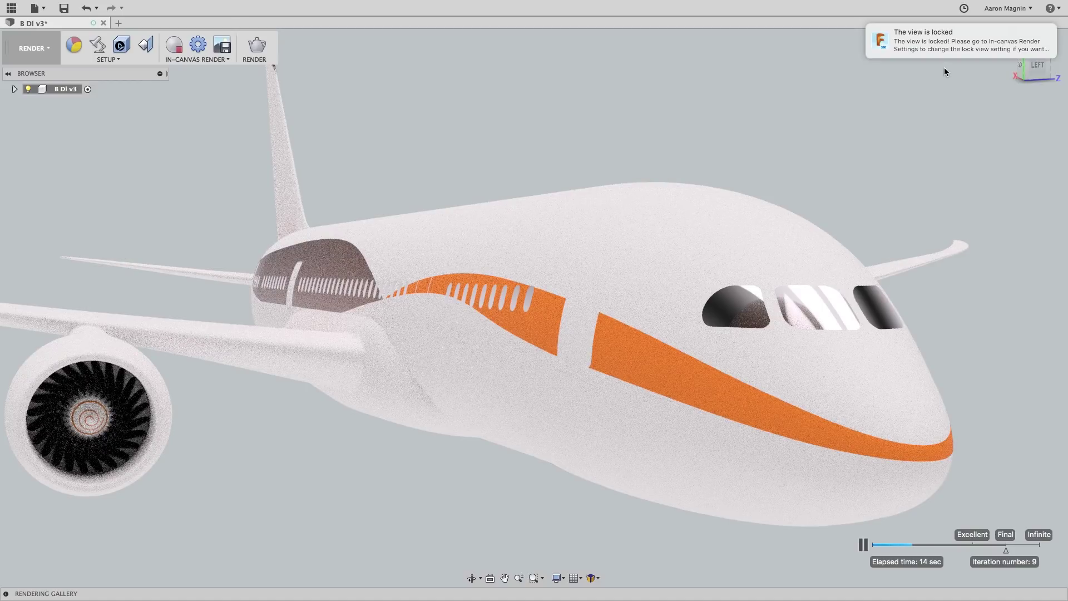
{"action": "left_click", "coordinate": [199, 45]}
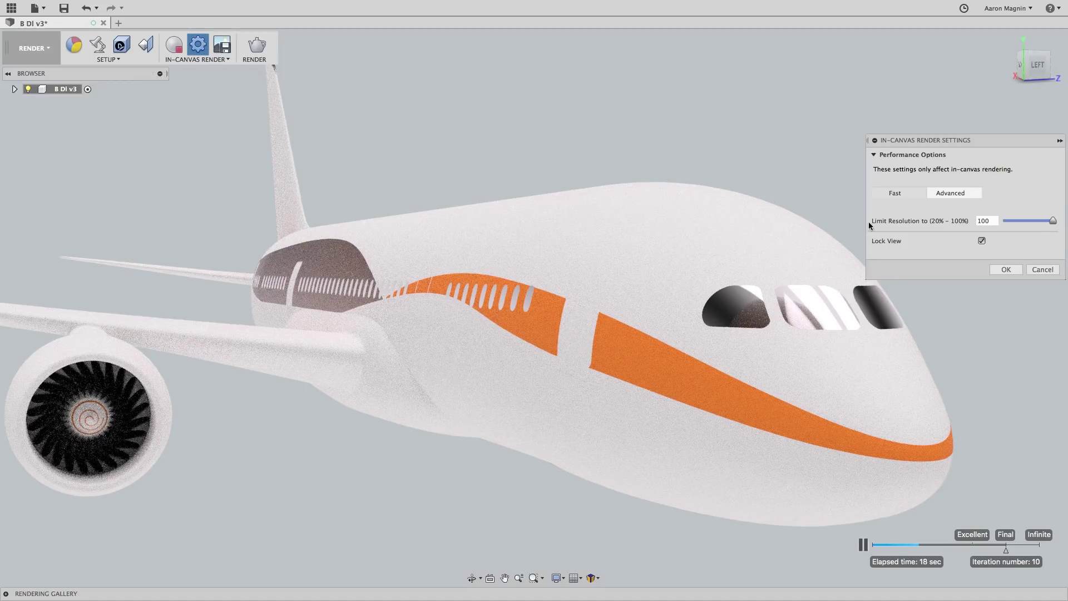
{"action": "left_click", "coordinate": [982, 242]}
{"action": "left_click", "coordinate": [99, 45]}
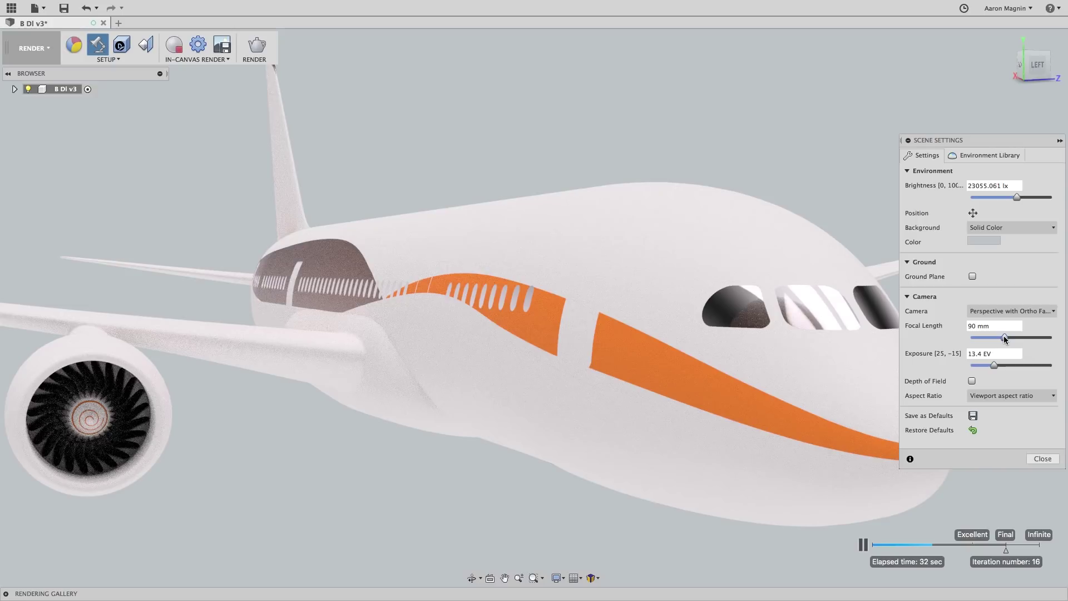
Reduce the camera focal length from 90 mm to 80 mm
{"action": "mouse_move", "coordinate": [1006, 337]}
{"action": "left_mouse_down"}
{"action": "mouse_move", "coordinate": [1043, 341]}
{"action": "mouse_move", "coordinate": [1001, 331]}
{"action": "left_mouse_up"}
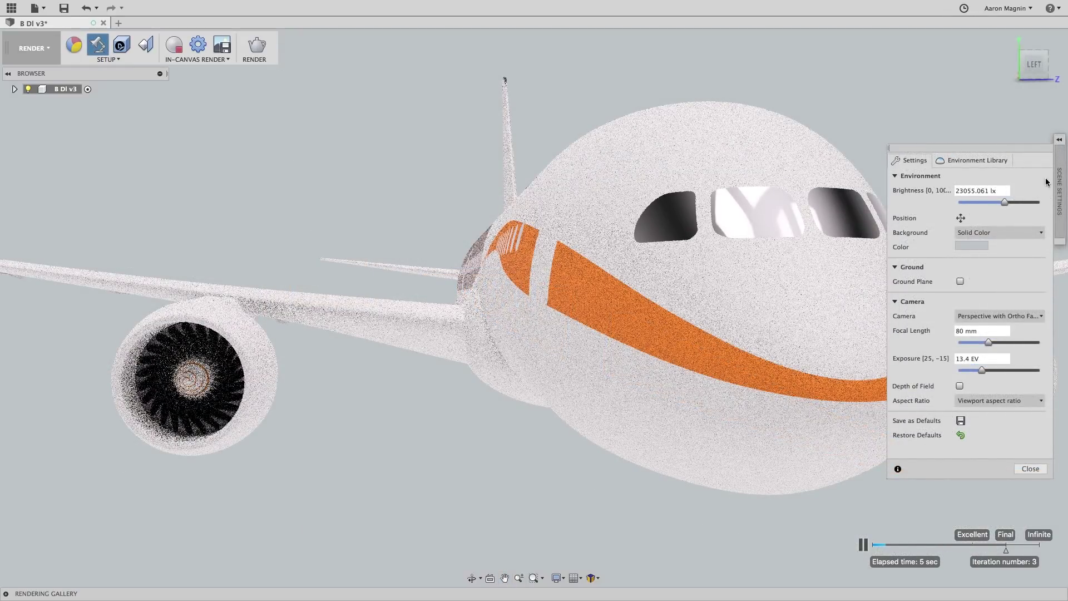
Enable depth of field focused on the left engine with blur 1.592
{"action": "left_click", "coordinate": [961, 386]}
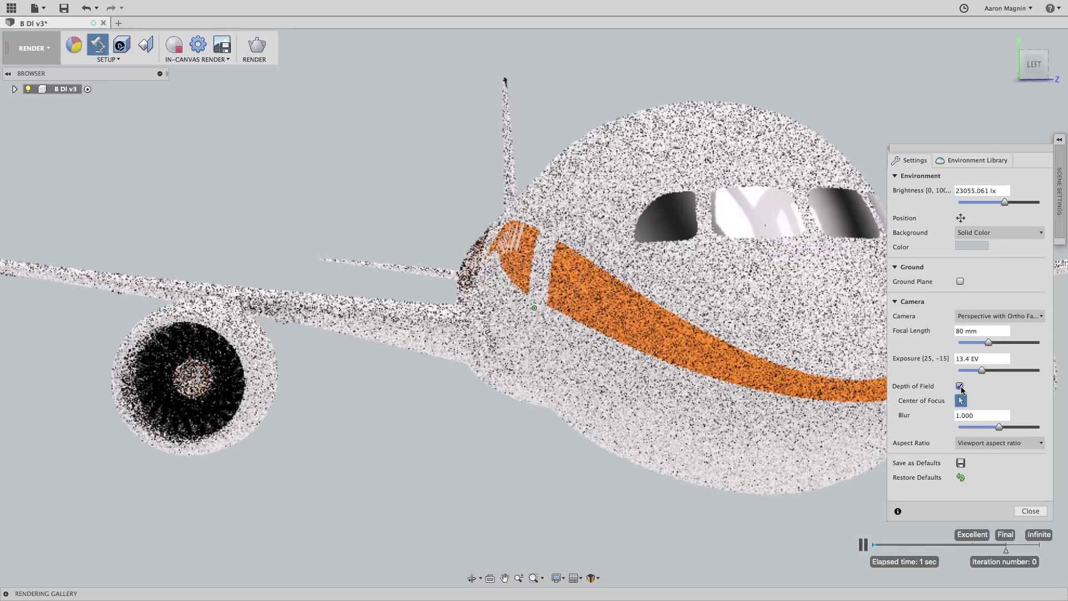
{"action": "left_click", "coordinate": [961, 400]}
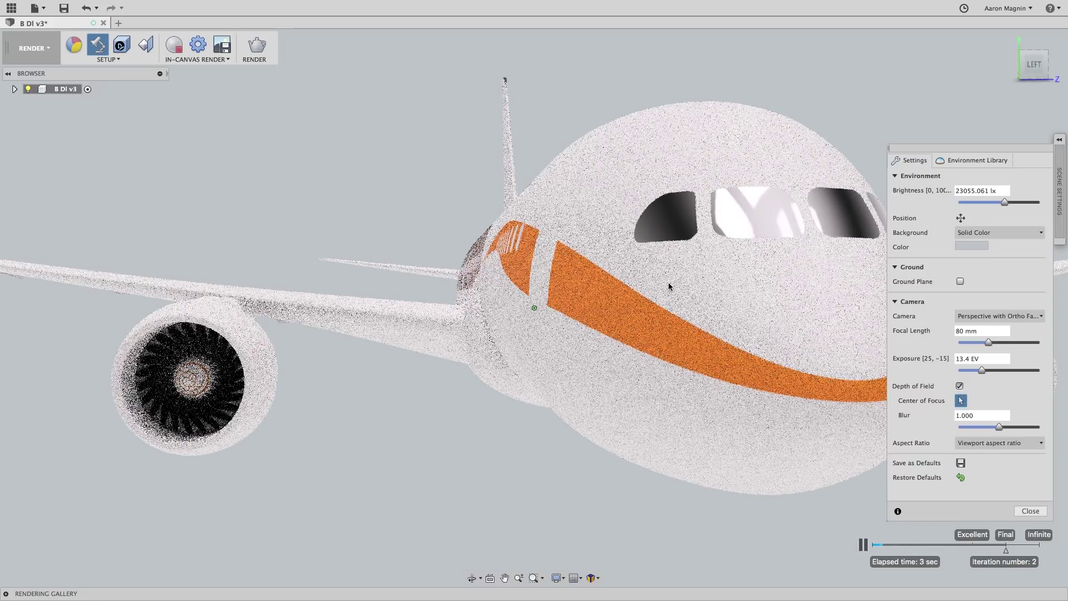
{"action": "left_click", "coordinate": [202, 380]}
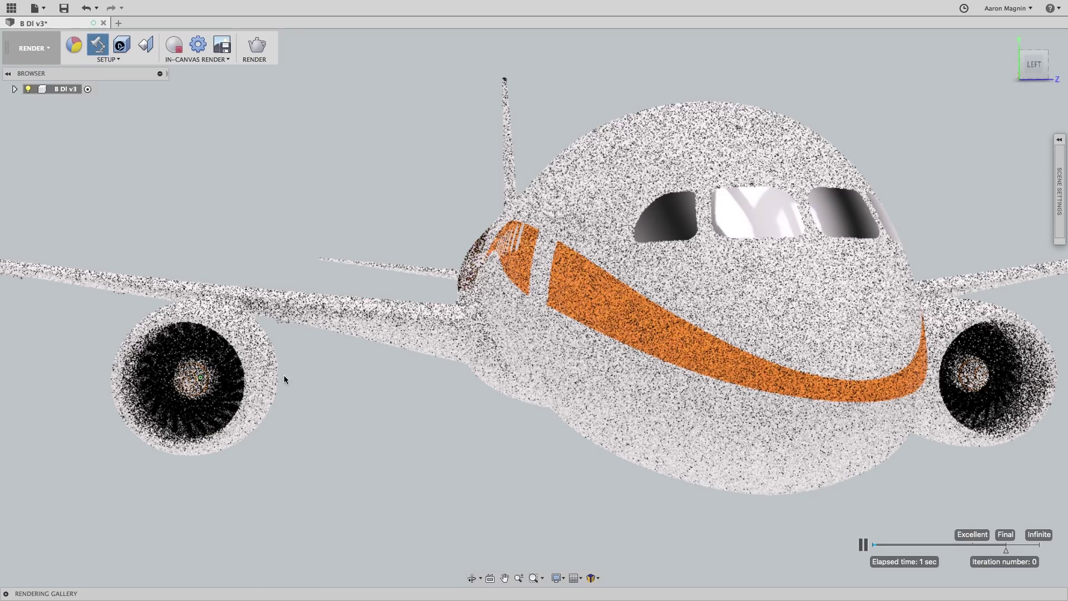
{"action": "mouse_move", "coordinate": [1060, 153]}
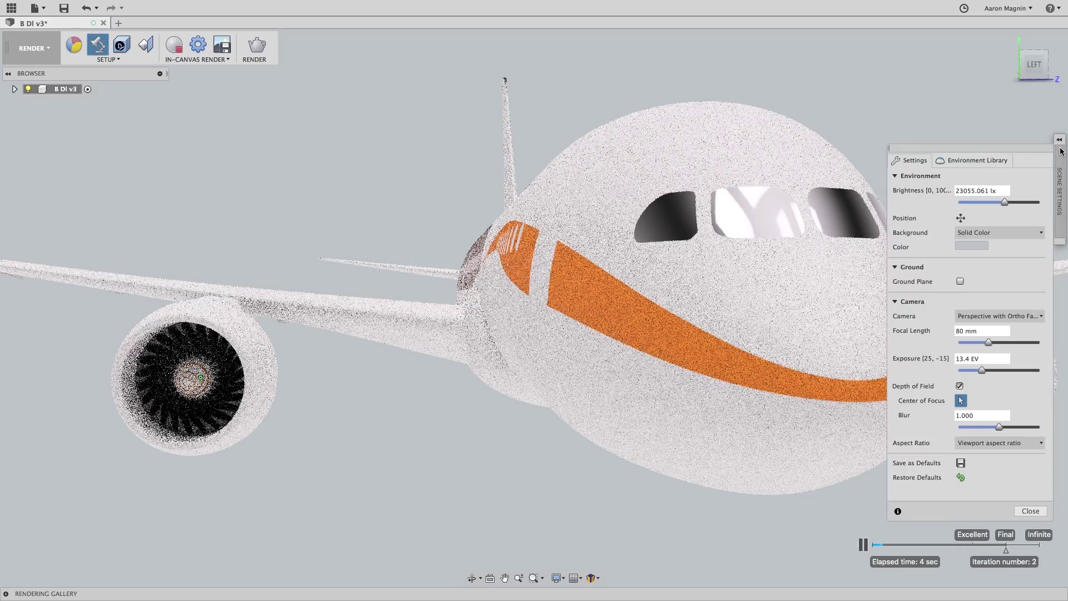
{"action": "left_click_drag", "start_coordinate": [1001, 426], "coordinate": [1025, 429]}
Orbit and move in to a close side view of the left engine
{"action": "middle_click_drag", "start_coordinate": [447, 230], "coordinate": [412, 194], "text": "shift"}
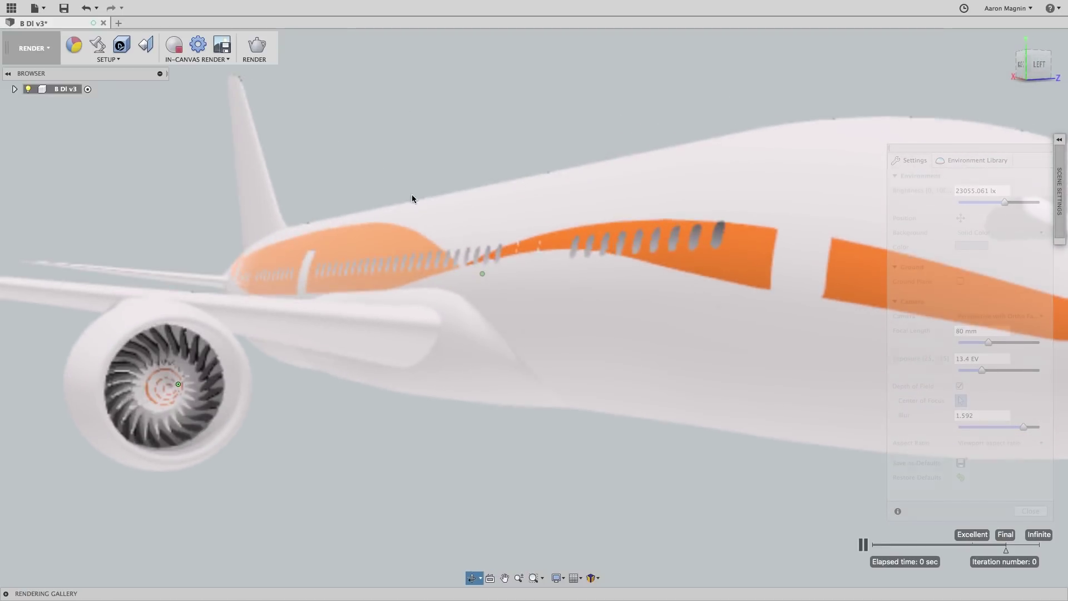
{"action": "scroll", "coordinate": [238, 242], "scroll_direction": "up", "scroll_amount": 4}
{"action": "middle_click_drag", "start_coordinate": [238, 242], "coordinate": [535, 165]}
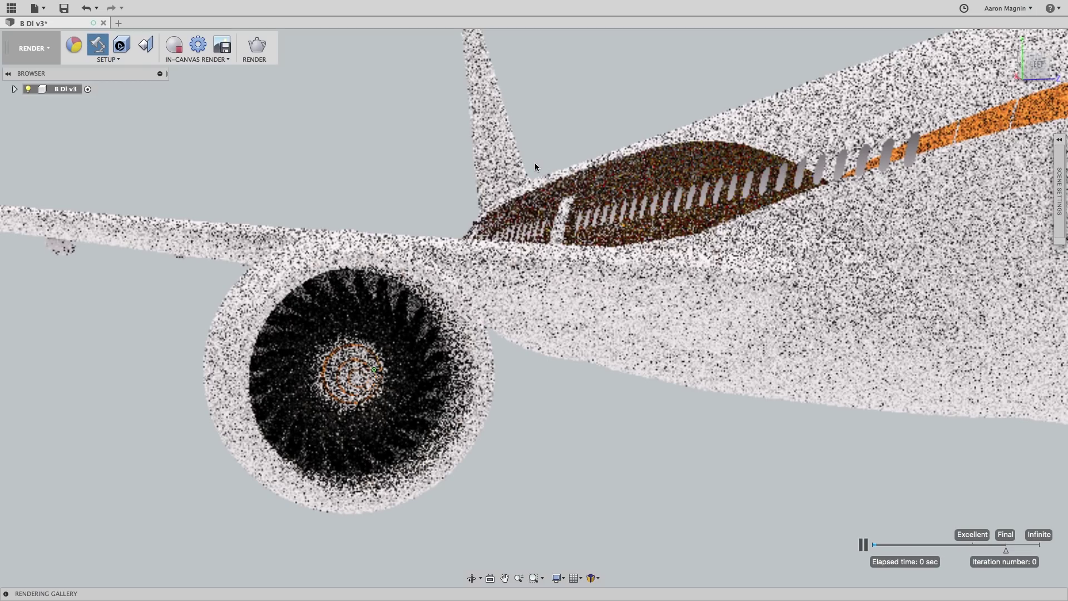